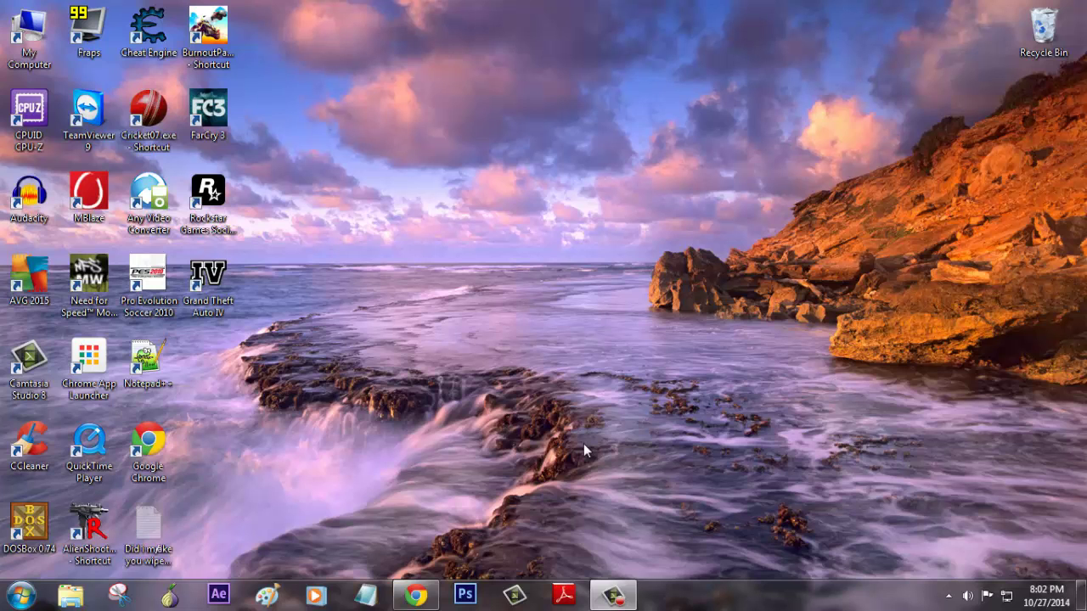
{"action": "left_click", "coordinate": [415, 595]}
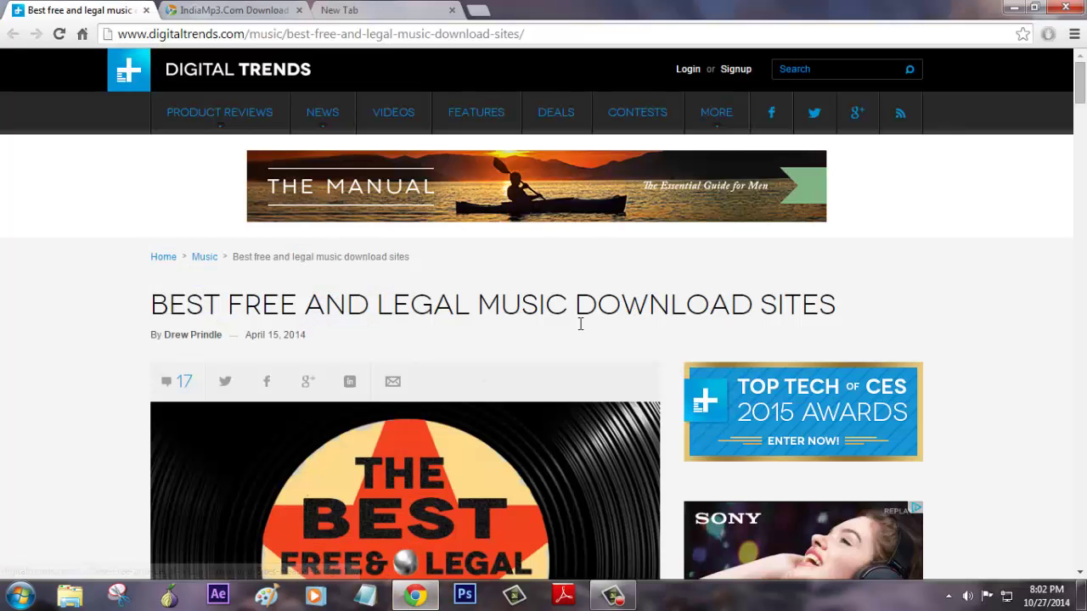
{"action": "scroll", "coordinate": [998, 314], "scroll_direction": "down", "scroll_amount": 3}
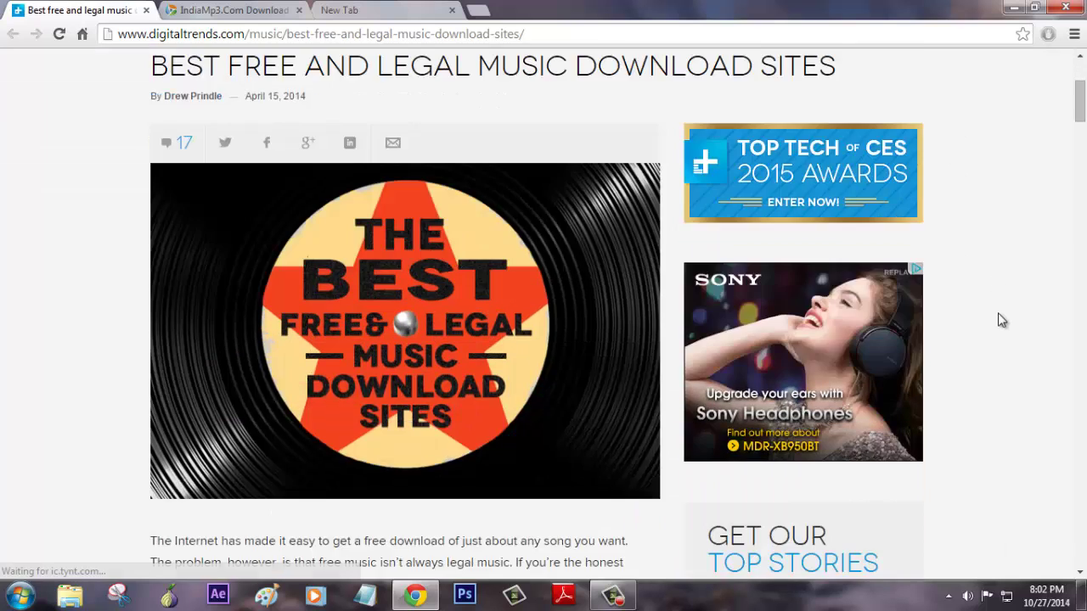
{"action": "scroll", "coordinate": [997, 320], "scroll_direction": "down", "scroll_amount": 11}
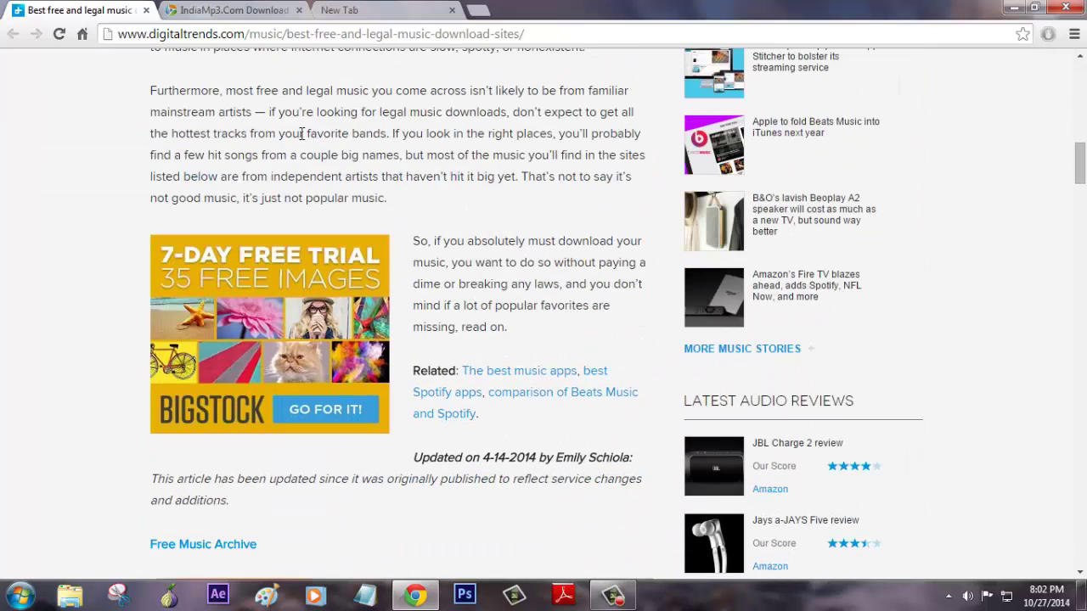
{"action": "left_click_drag", "start_coordinate": [1080, 166], "coordinate": [1068, 411]}
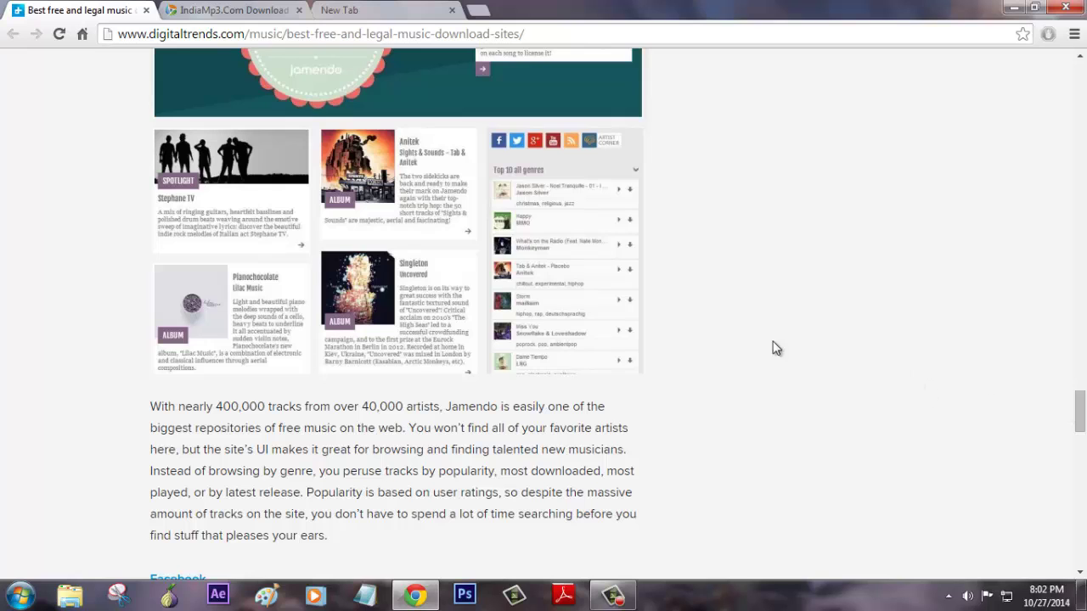
{"action": "scroll", "coordinate": [1070, 442], "scroll_direction": "down", "scroll_amount": 5}
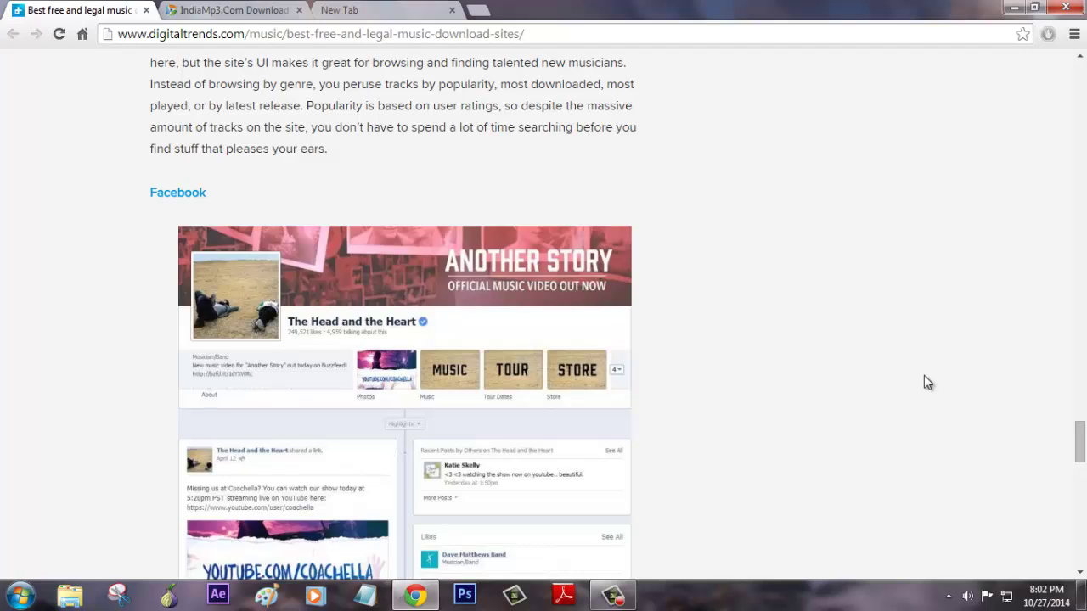
{"action": "left_click_drag", "start_coordinate": [1078, 436], "coordinate": [1084, 193]}
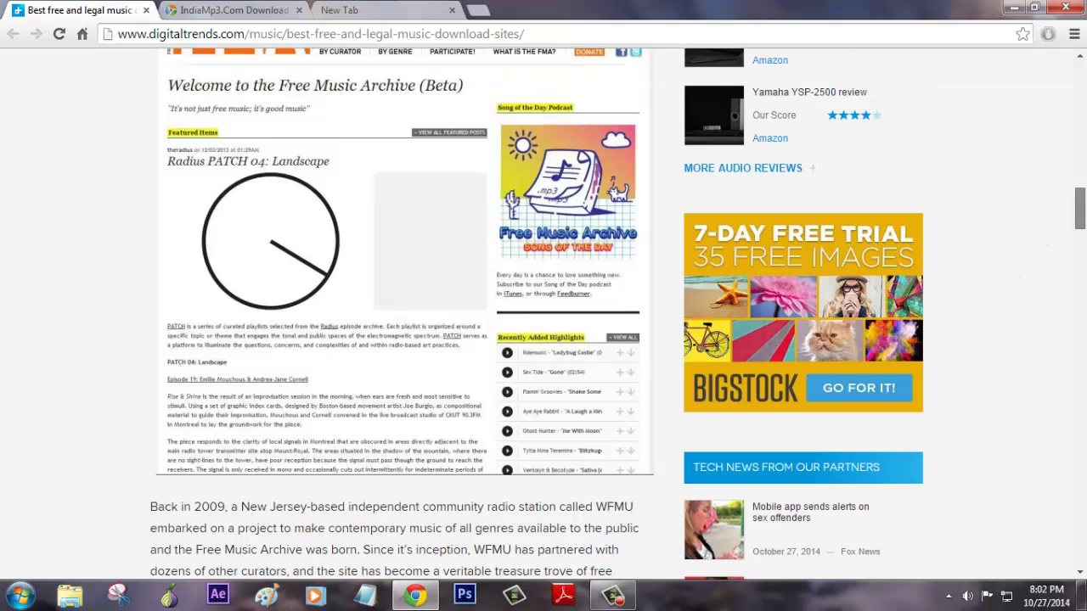
{"action": "scroll", "coordinate": [843, 251], "scroll_direction": "up", "scroll_amount": 3}
- Switch to the IndiaMp3.com tab and scroll through its album page
{"action": "left_click", "coordinate": [227, 10]}
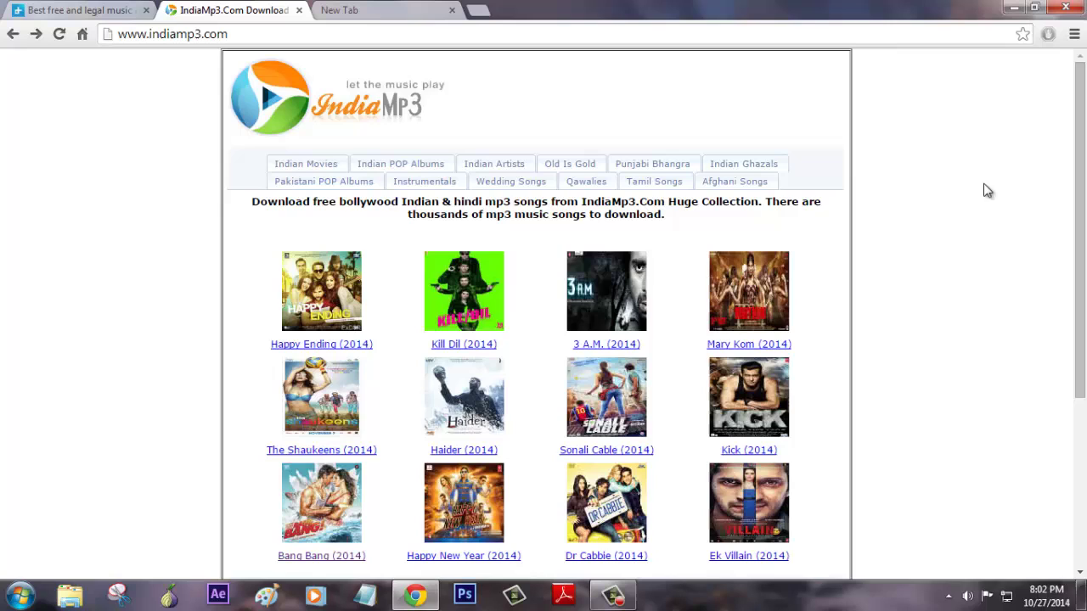
{"action": "scroll", "coordinate": [1037, 219], "scroll_direction": "down", "scroll_amount": 1}
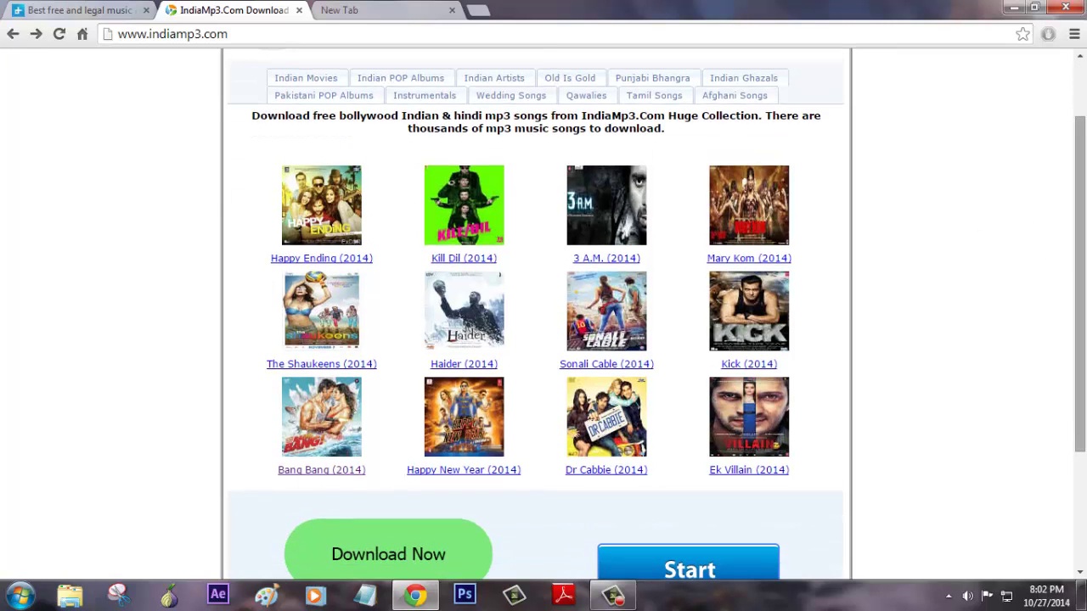
{"action": "scroll", "coordinate": [931, 303], "scroll_direction": "down", "scroll_amount": 1}
{"action": "scroll", "coordinate": [976, 340], "scroll_direction": "down", "scroll_amount": 1}
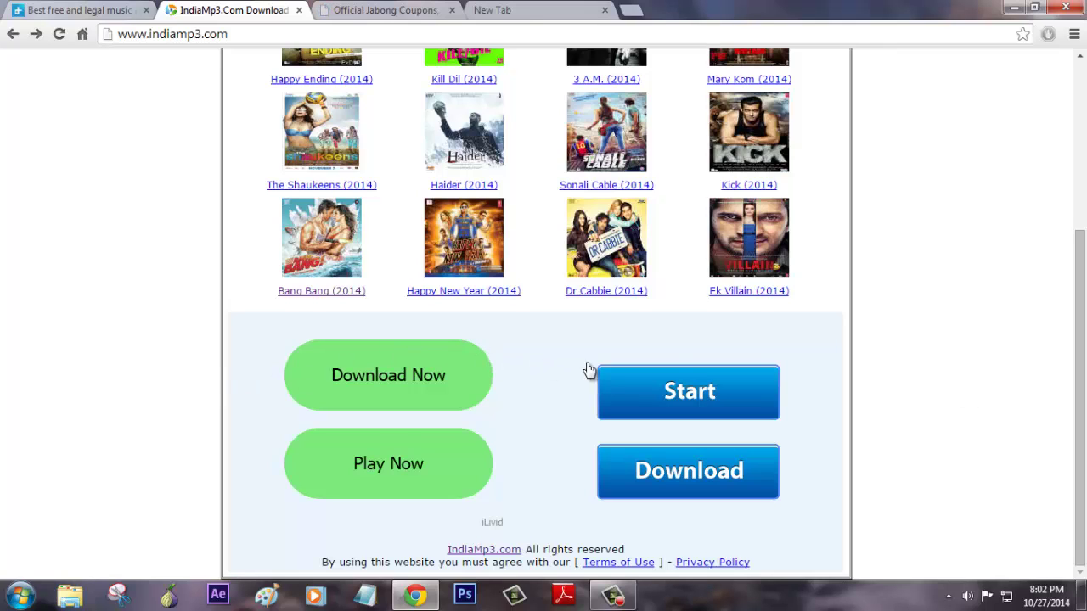
{"action": "scroll", "coordinate": [1058, 368], "scroll_direction": "up", "scroll_amount": 1}
{"action": "scroll", "coordinate": [822, 363], "scroll_direction": "up", "scroll_amount": 2}
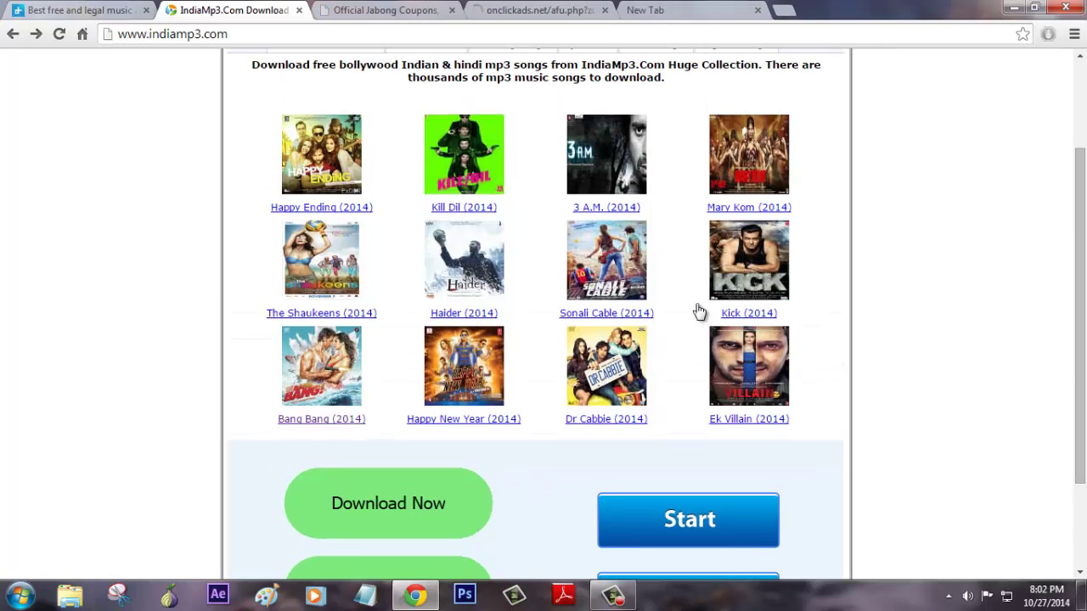
- Close the onclickads and Jabong pop-up ad tabs
{"action": "left_click", "coordinate": [407, 10]}
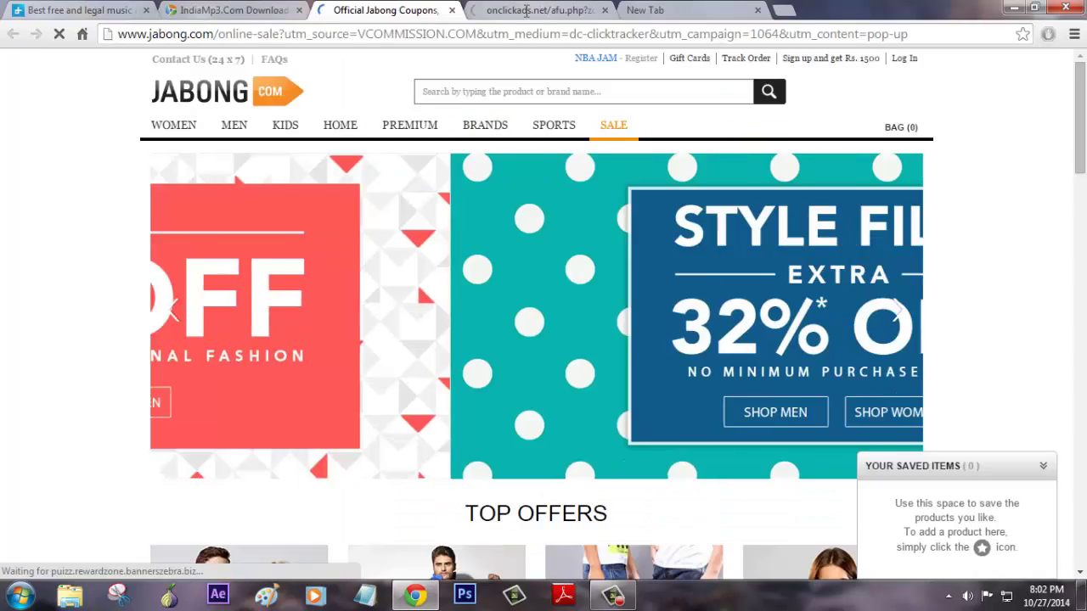
{"action": "left_click", "coordinate": [595, 17]}
{"action": "left_click", "coordinate": [605, 10]}
{"action": "left_click", "coordinate": [452, 10]}
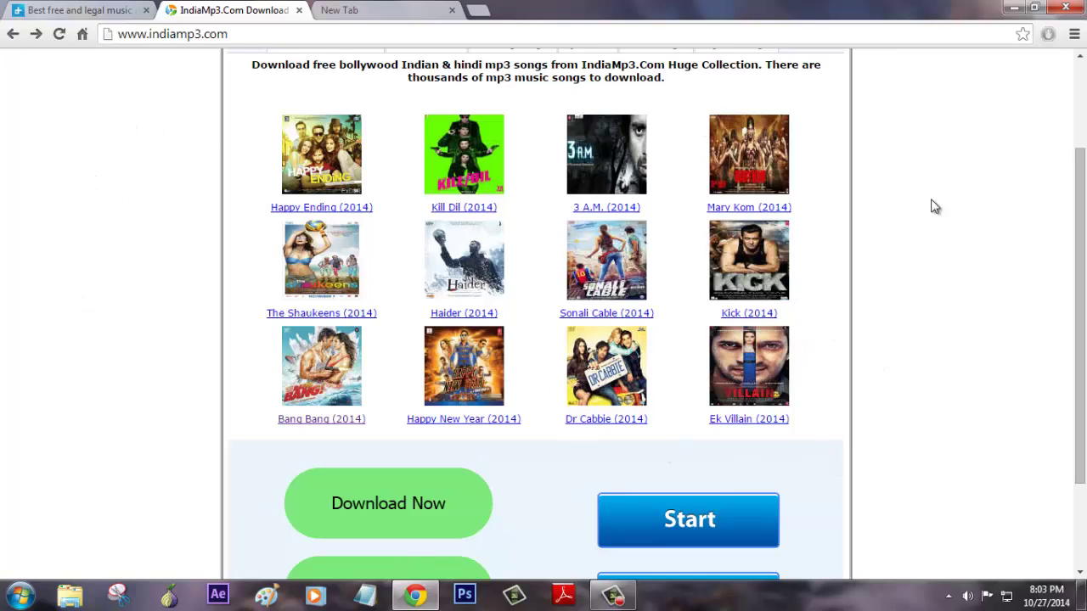
- Copy the indiamp3.com web address from the address bar
{"action": "left_click", "coordinate": [344, 34]}
{"action": "right_click", "coordinate": [283, 34]}
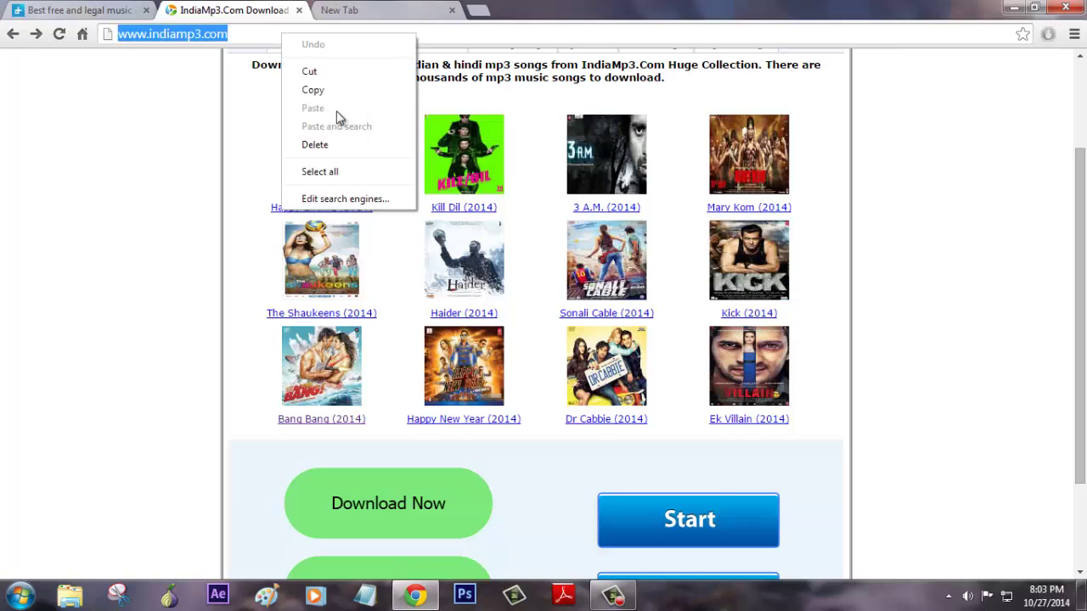
{"action": "left_click", "coordinate": [343, 90]}
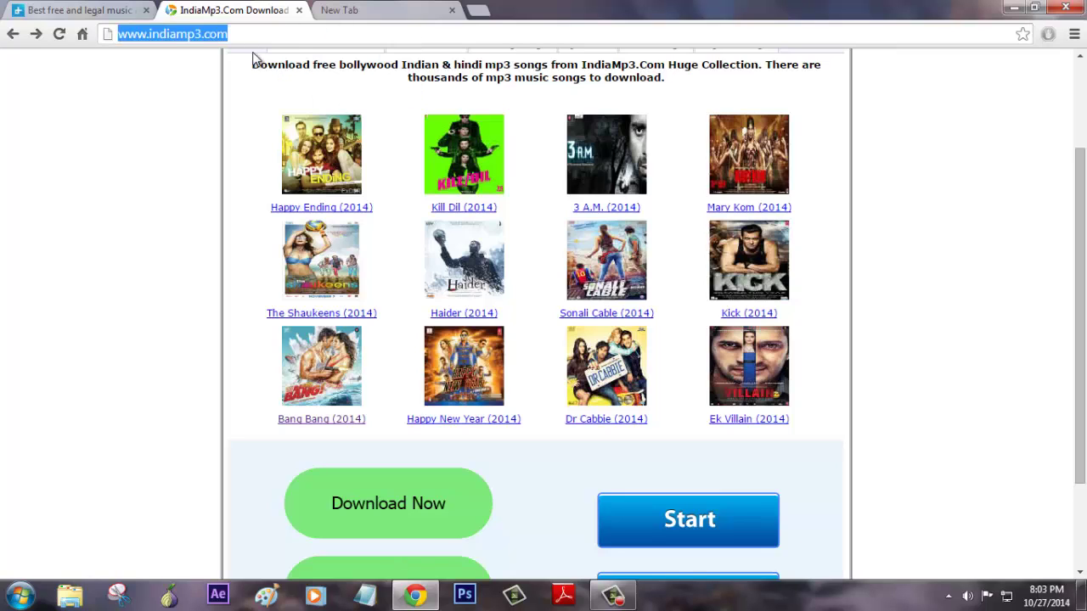
- Go to the Customize section of AdBlock's options page
{"action": "left_click", "coordinate": [1049, 36]}
{"action": "left_click", "coordinate": [985, 146]}
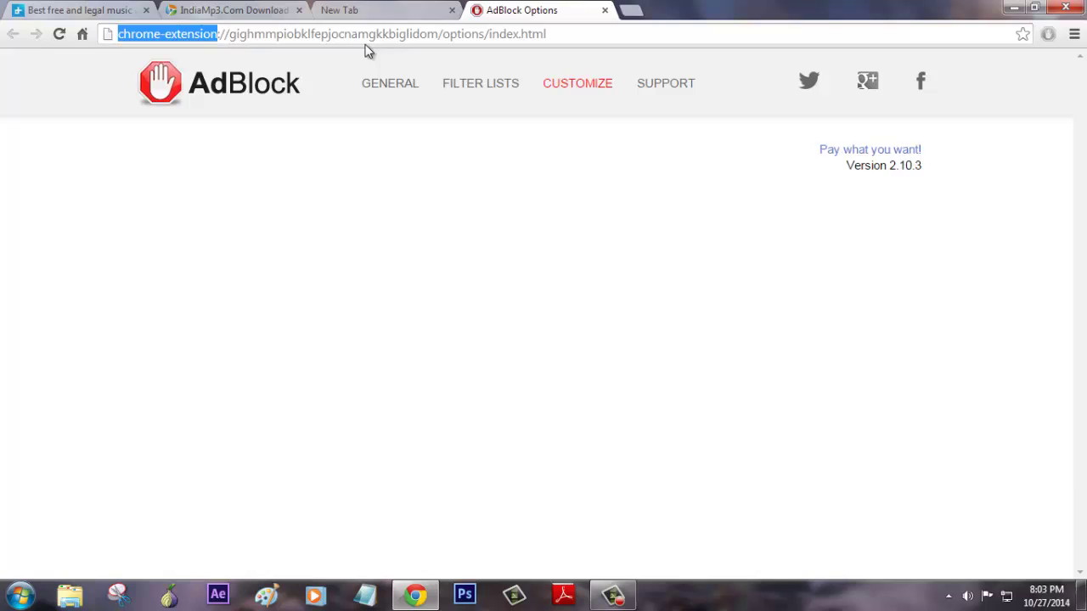
{"action": "left_click", "coordinate": [702, 212]}
{"action": "scroll", "coordinate": [694, 292], "scroll_direction": "down", "scroll_amount": 1}
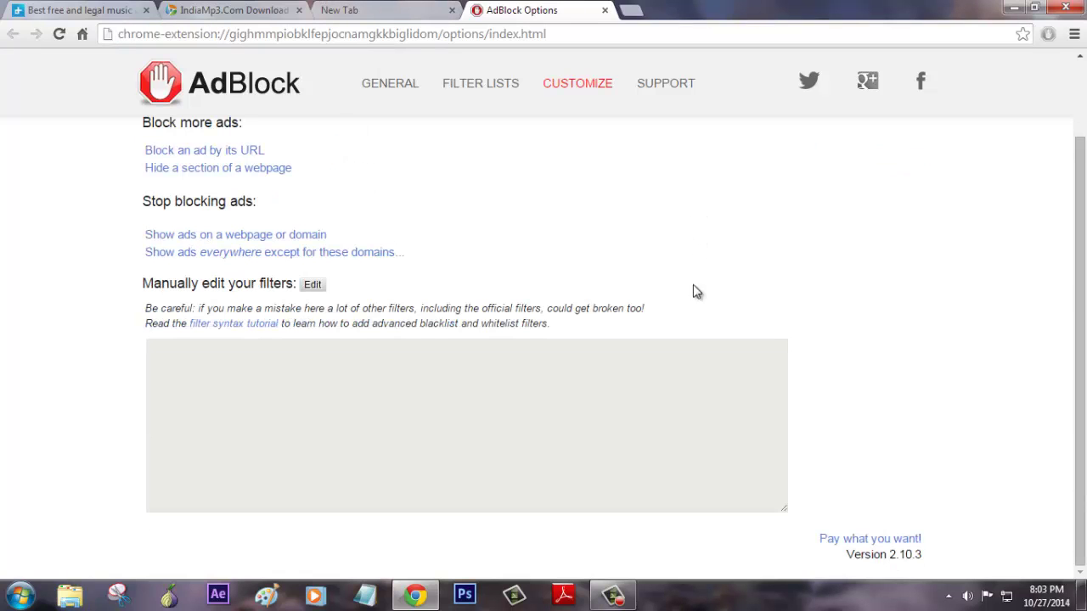
{"action": "scroll", "coordinate": [779, 204], "scroll_direction": "up", "scroll_amount": 1}
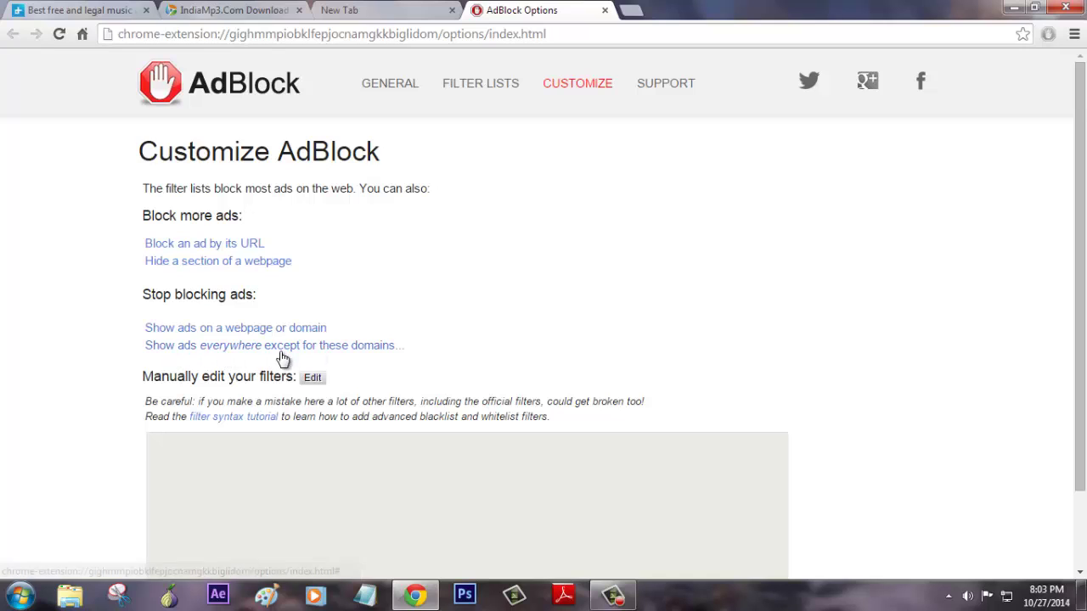
{"action": "left_click", "coordinate": [291, 345]}
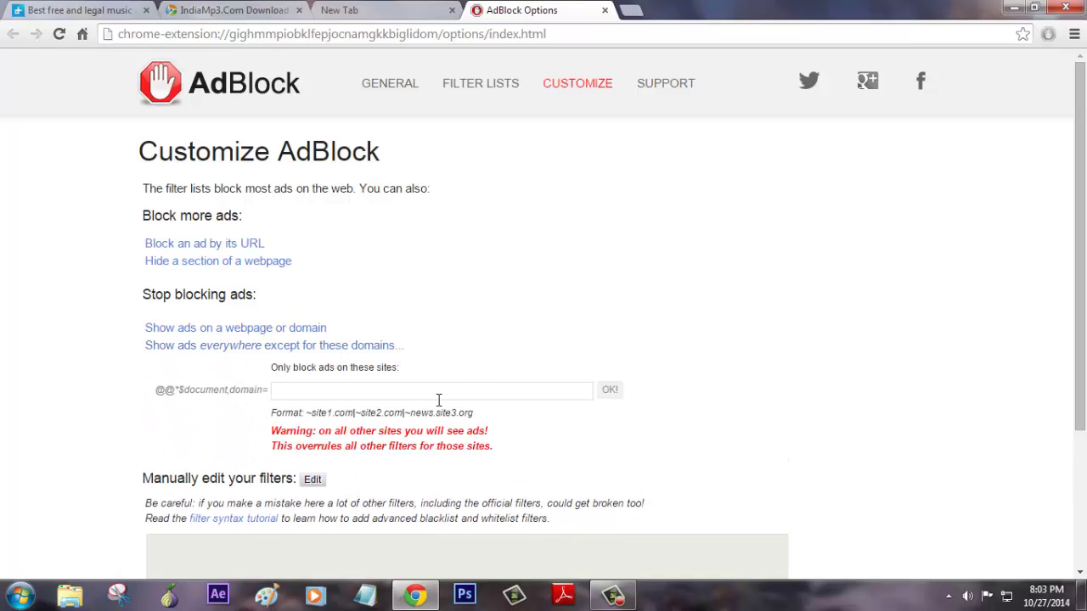
{"action": "right_click", "coordinate": [439, 399]}
{"action": "left_click", "coordinate": [488, 254]}
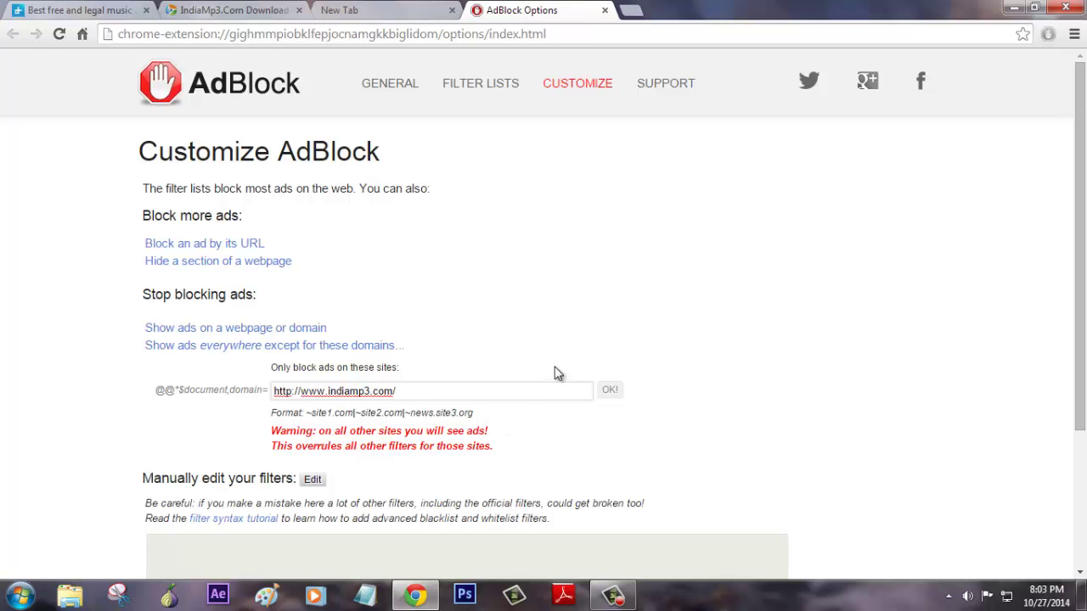
{"action": "key", "text": "BackSpace"}
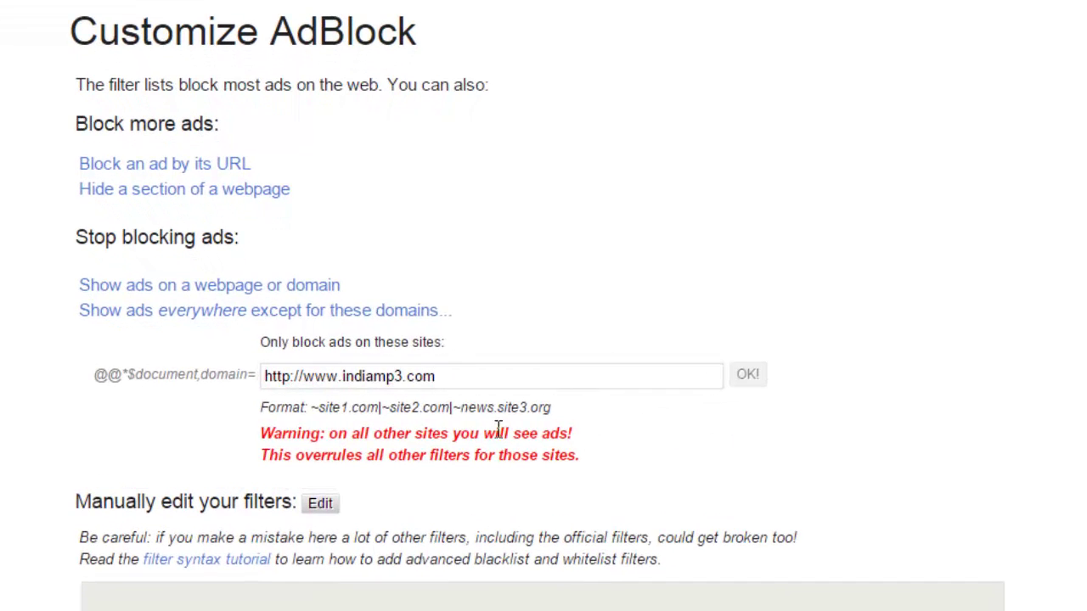
{"action": "left_click_drag", "start_coordinate": [307, 376], "coordinate": [204, 373]}
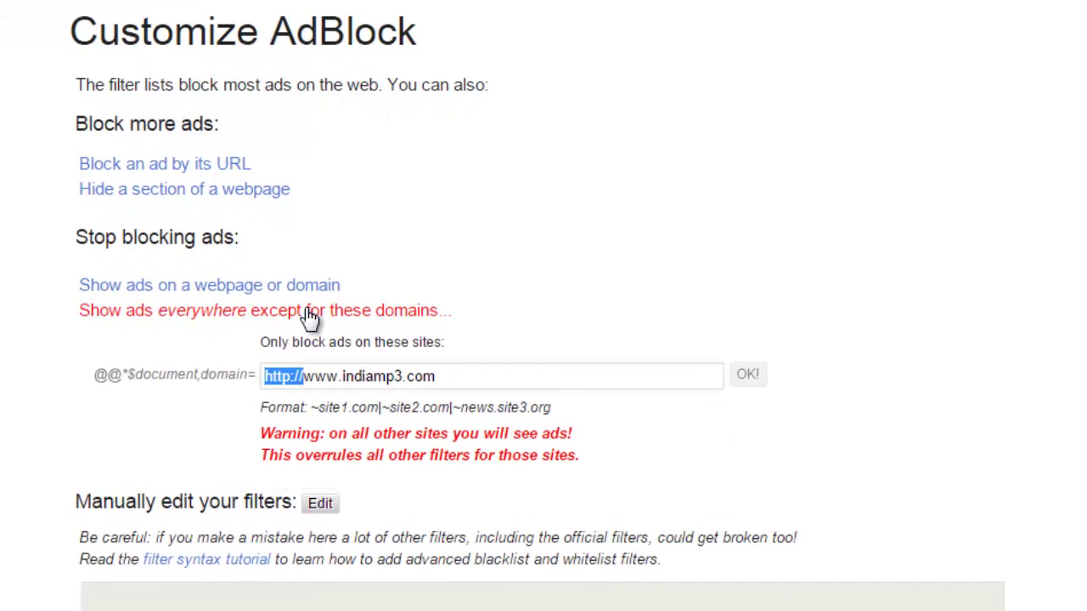
{"action": "key", "text": "BackSpace"}
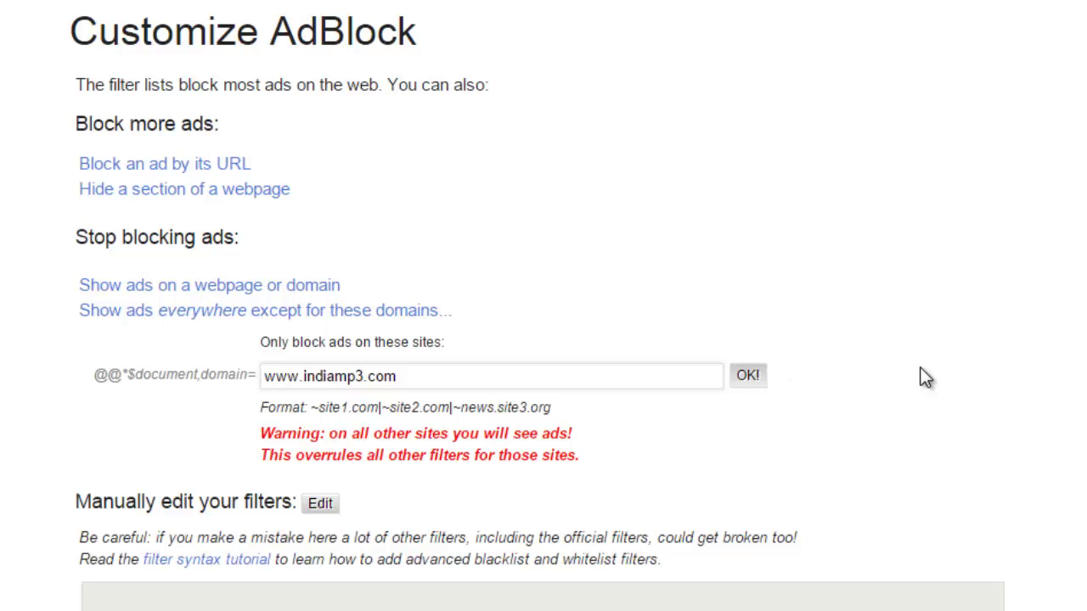
{"action": "scroll", "coordinate": [461, 456], "scroll_direction": "down", "scroll_amount": 2}
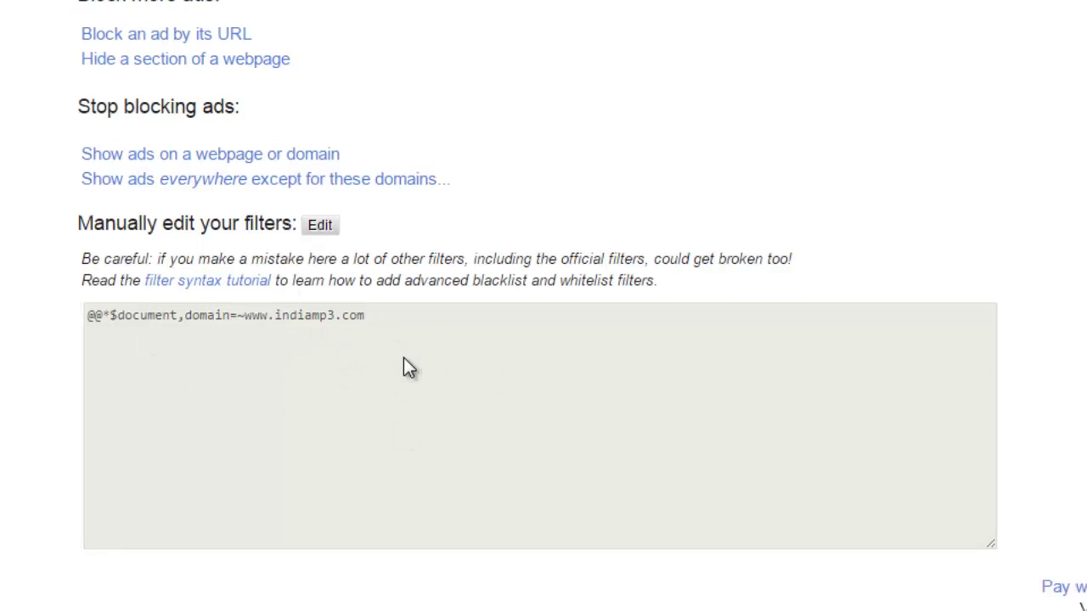
{"action": "left_click", "coordinate": [229, 10]}
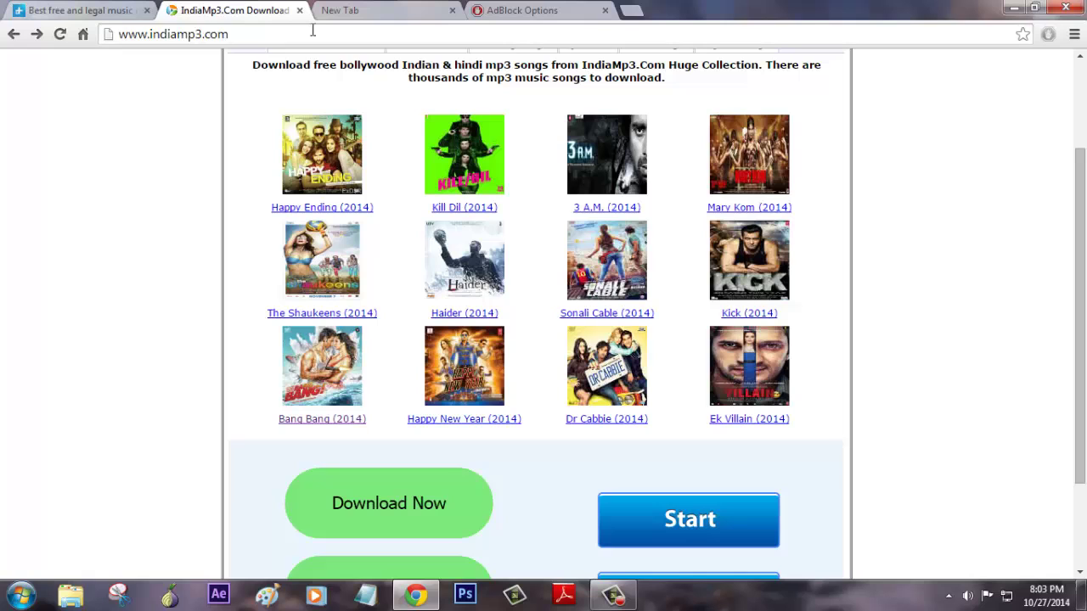
- Unpause AdBlock and reload IndiaMp3.com, which now shows 5 blocked items
{"action": "left_click", "coordinate": [313, 30]}
{"action": "key", "text": "Return"}
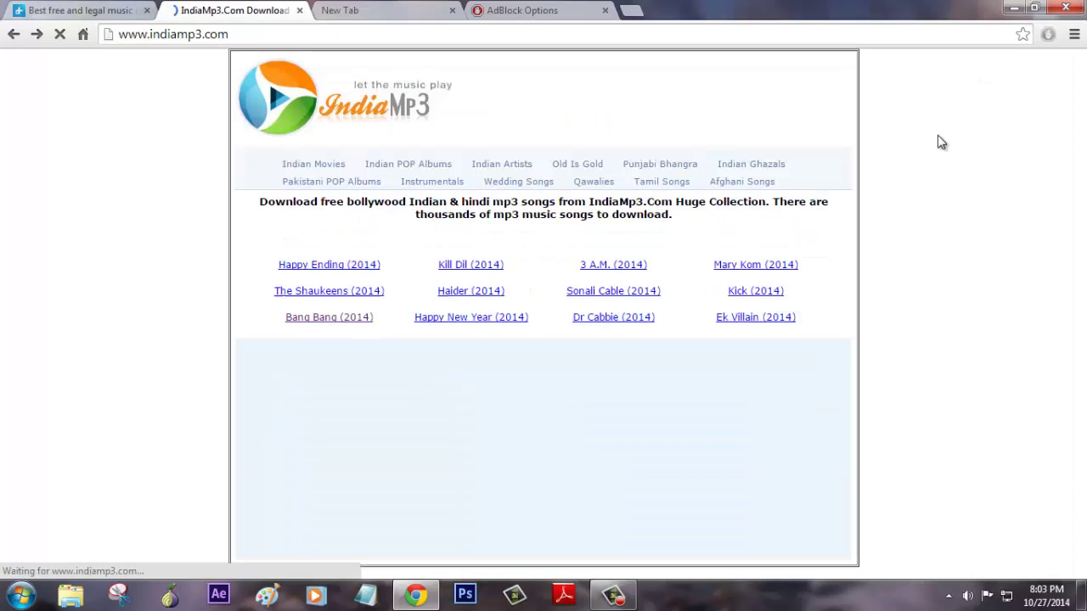
{"action": "left_click", "coordinate": [1048, 34]}
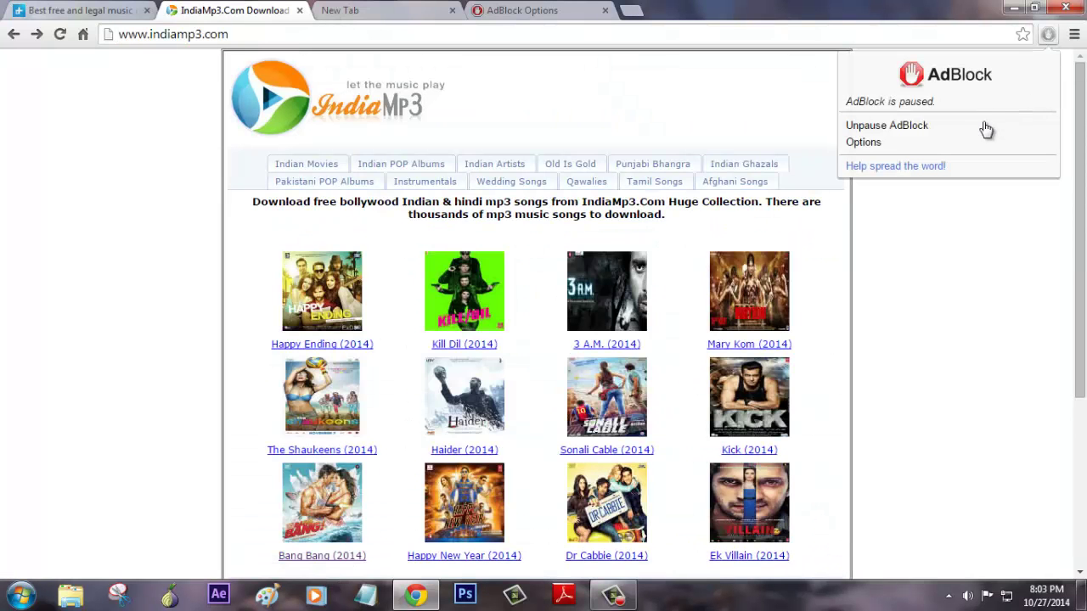
{"action": "left_click", "coordinate": [918, 134]}
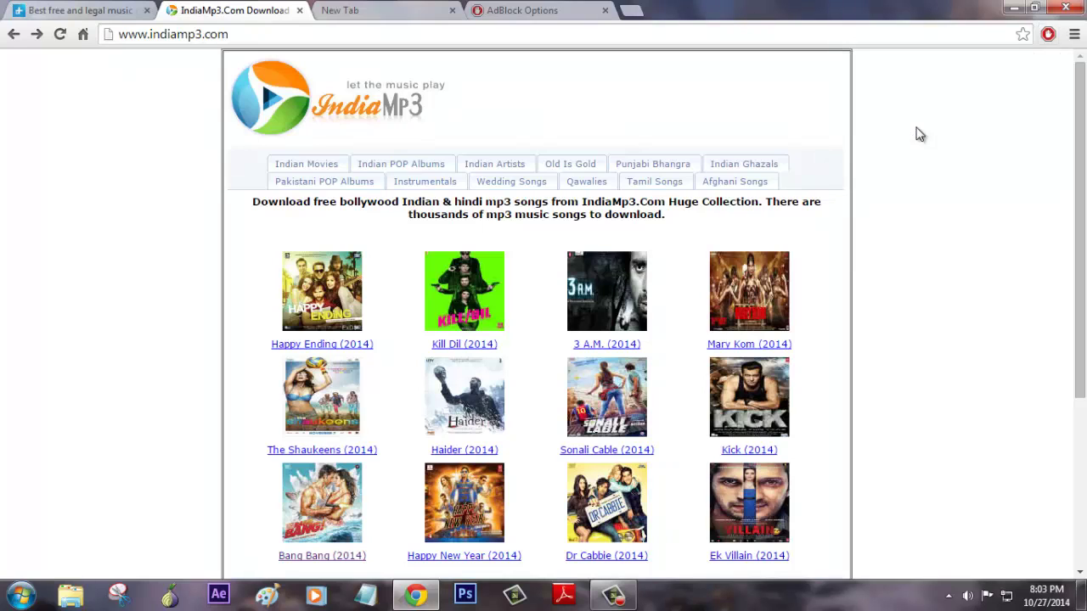
{"action": "key", "text": "Return"}
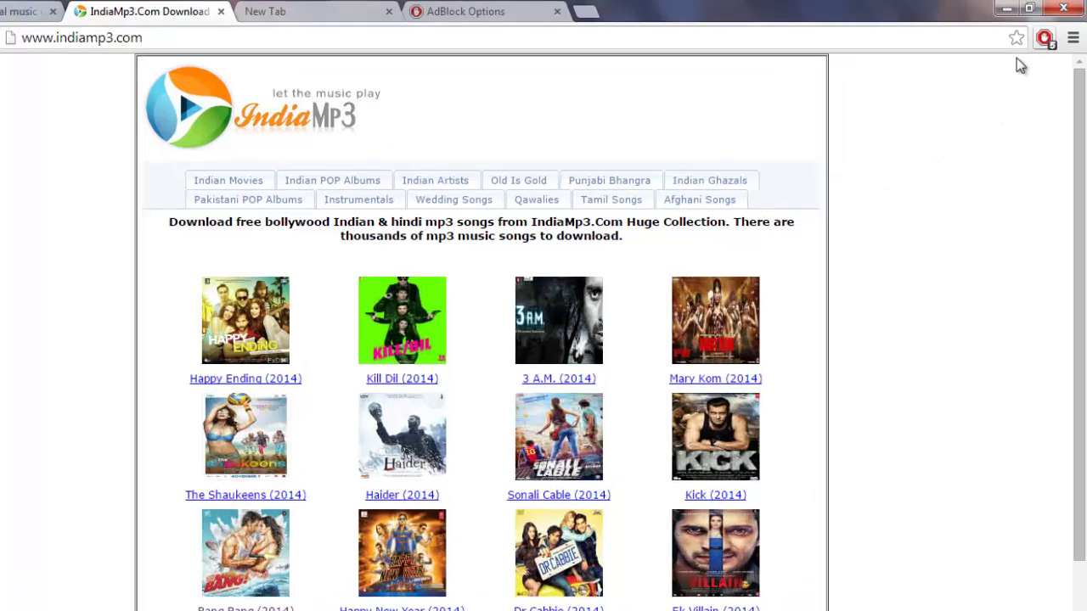
{"action": "scroll", "coordinate": [971, 193], "scroll_direction": "down", "scroll_amount": 1}
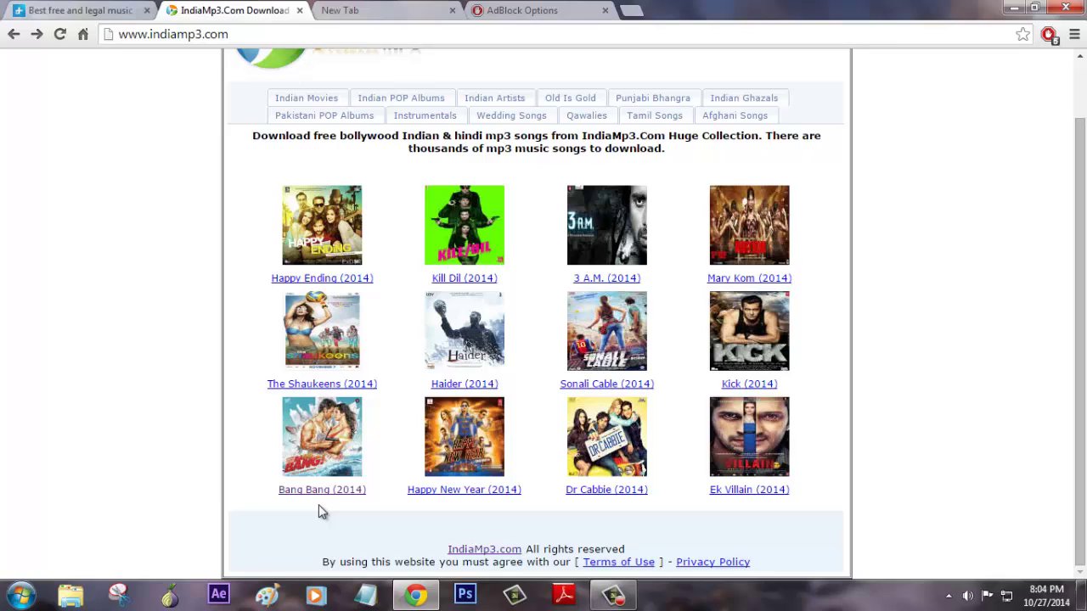
- Open the Bang Bang (2014) album page and scroll through its song list
{"action": "left_click", "coordinate": [323, 471]}
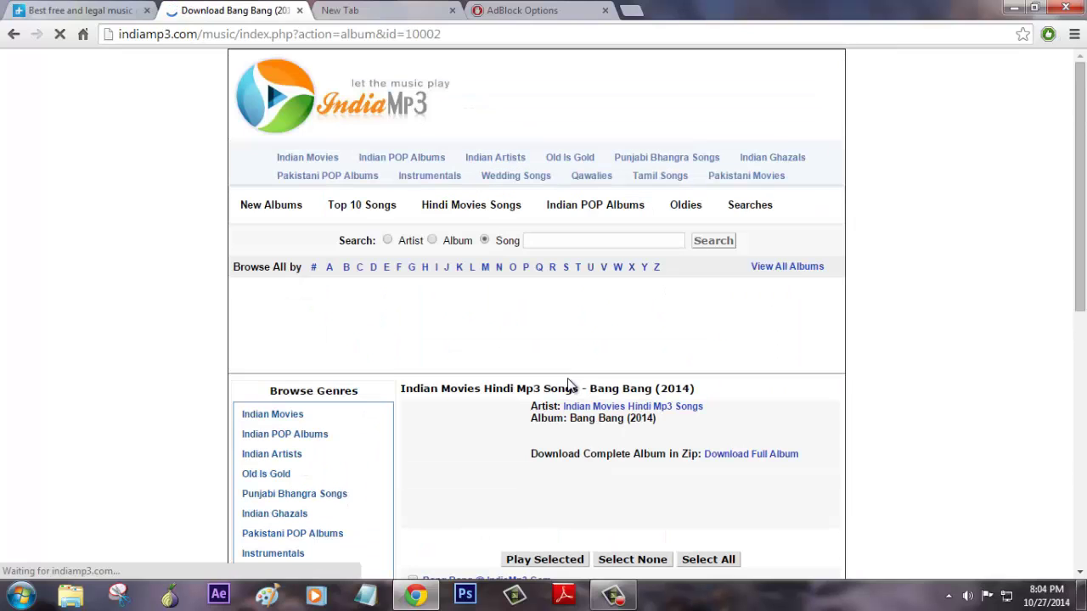
{"action": "scroll", "coordinate": [910, 406], "scroll_direction": "down", "scroll_amount": 2}
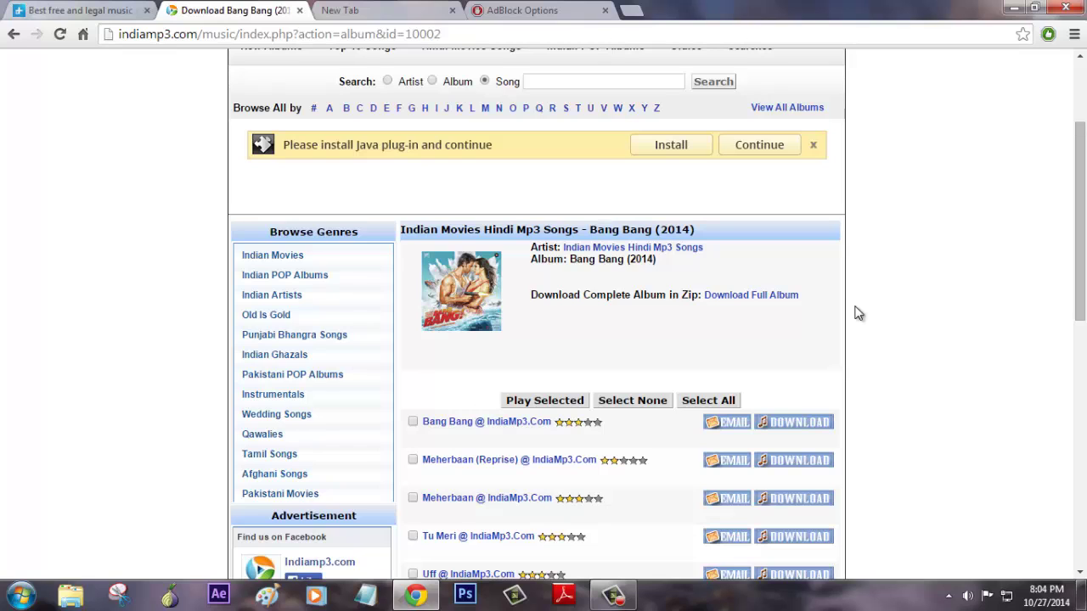
{"action": "left_click_drag", "start_coordinate": [1080, 194], "coordinate": [1085, 247]}
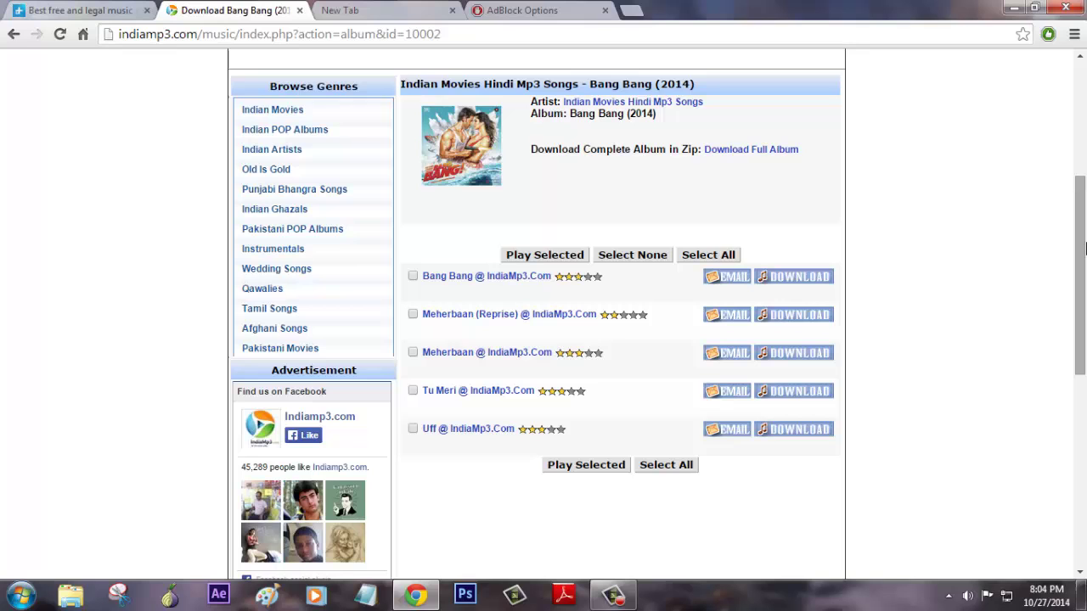
{"action": "scroll", "coordinate": [886, 317], "scroll_direction": "up", "scroll_amount": 3}
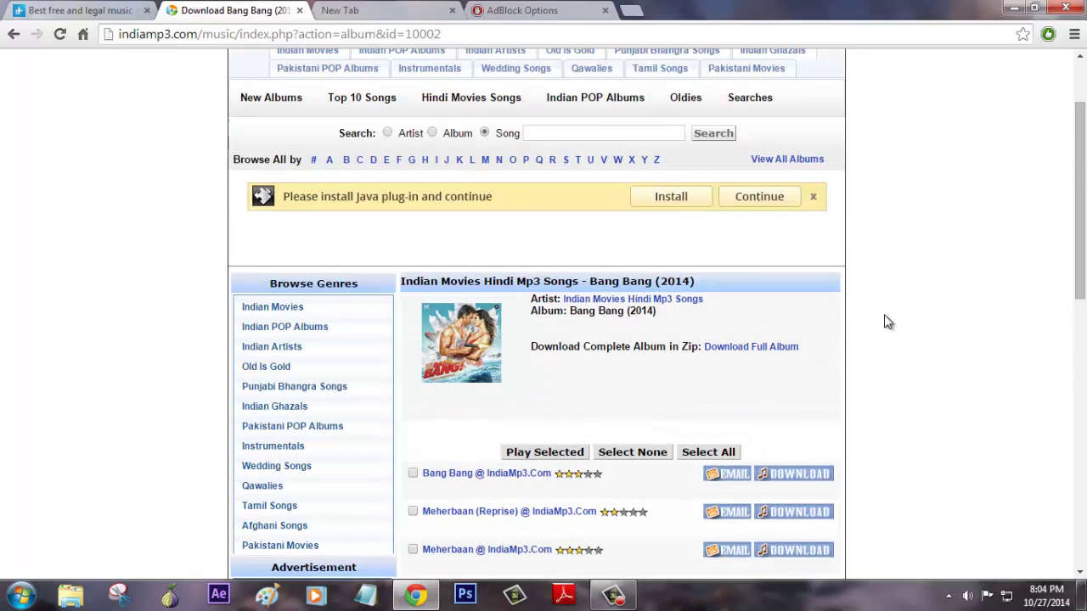
{"action": "scroll", "coordinate": [886, 321], "scroll_direction": "down", "scroll_amount": 1}
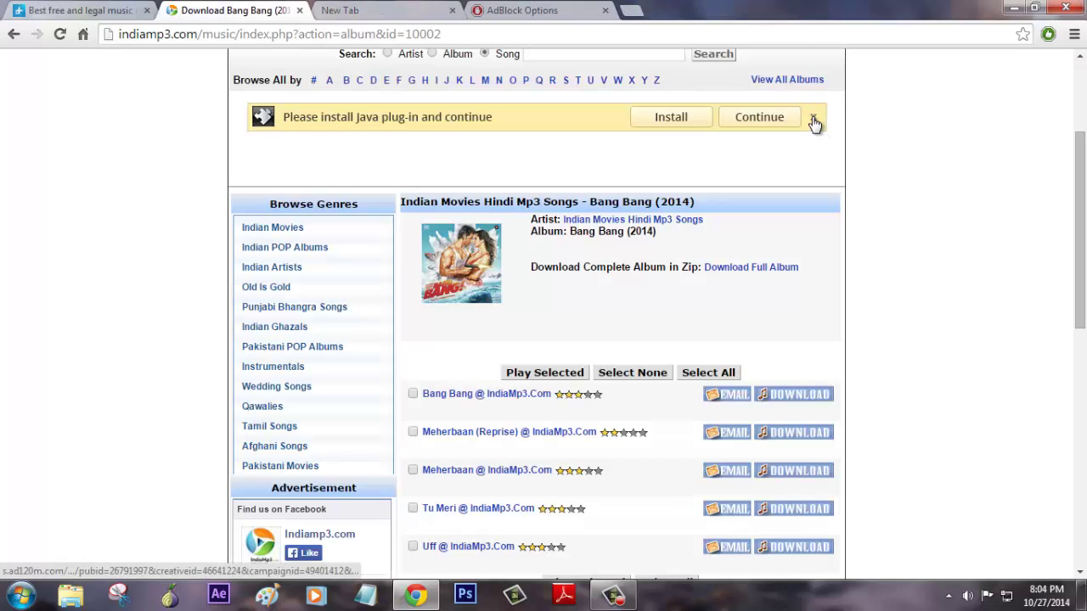
- Dismiss the Java plug-in banner, close its ad tab, and check AdBlock's status
{"action": "left_click", "coordinate": [814, 119]}
{"action": "left_click", "coordinate": [451, 10]}
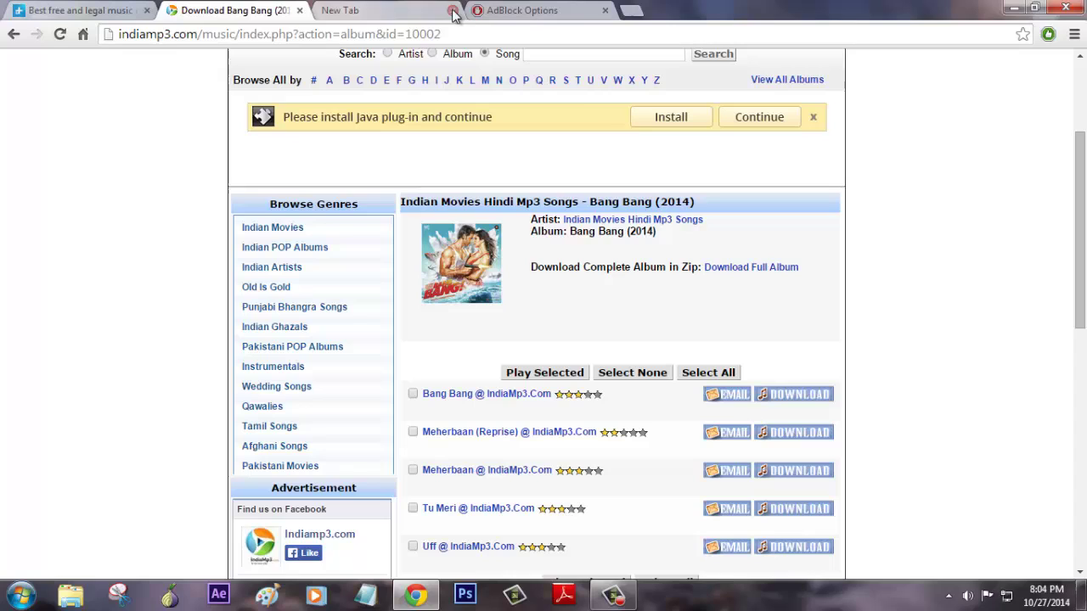
{"action": "left_click", "coordinate": [1049, 35]}
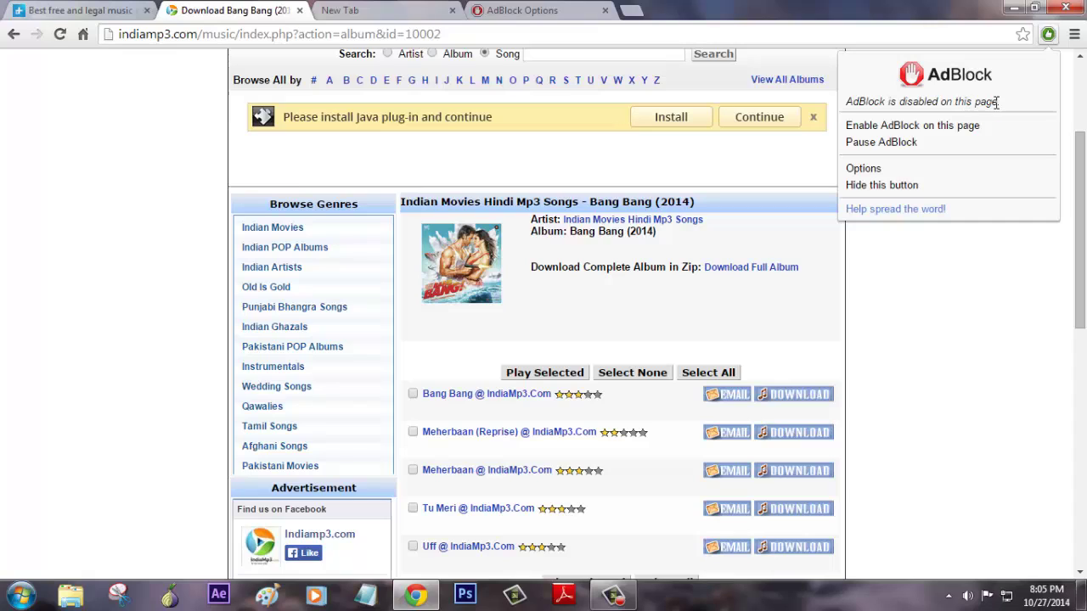
- Enable AdBlock on the Bang Bang (2014) page and confirm the Java banner is gone
{"action": "left_click", "coordinate": [954, 127]}
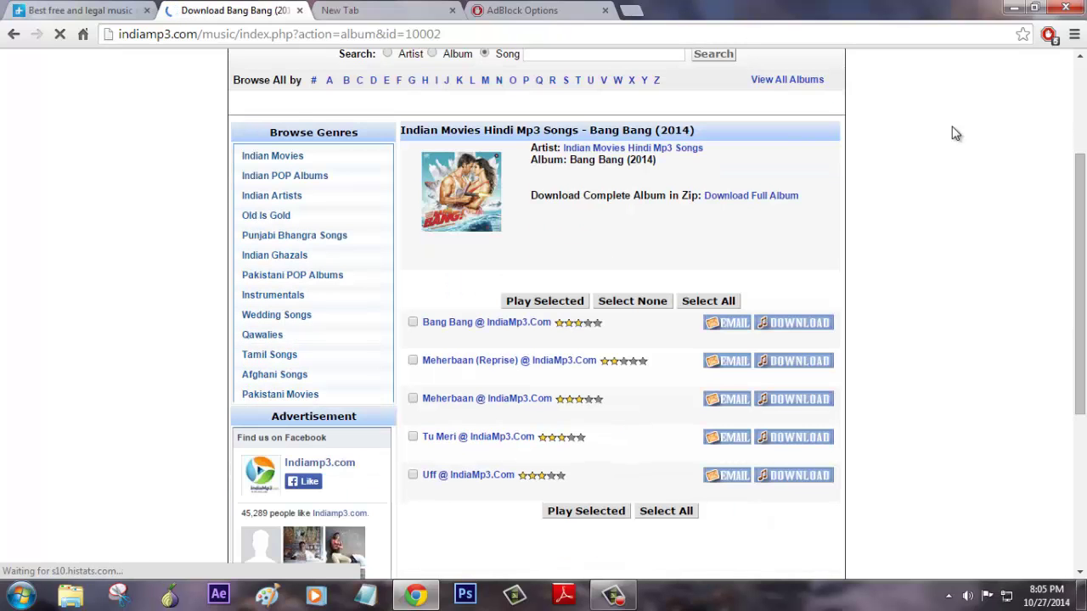
{"action": "scroll", "coordinate": [950, 196], "scroll_direction": "down", "scroll_amount": 4}
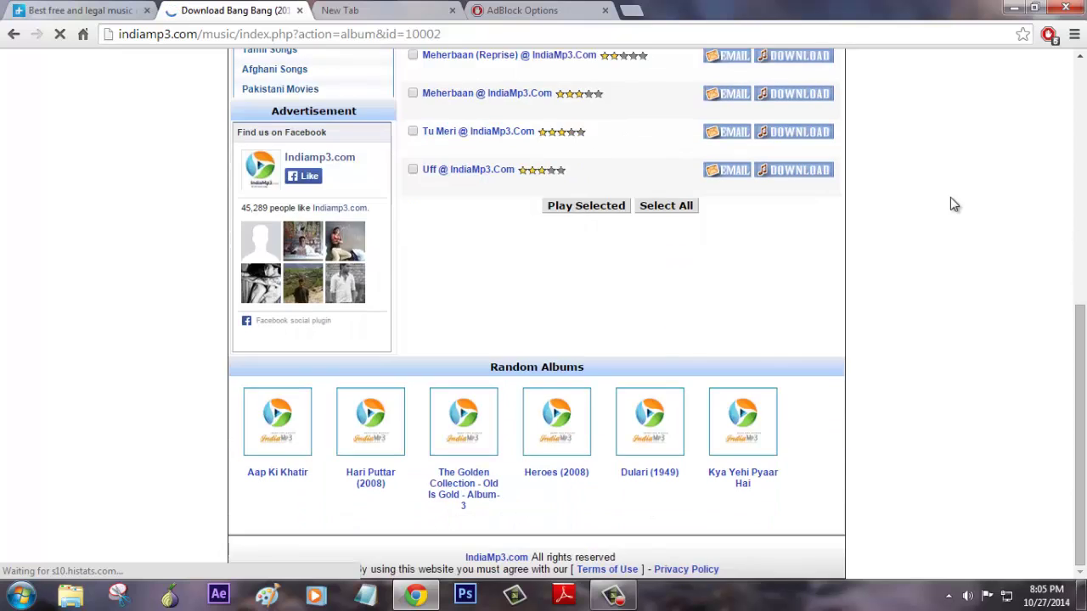
{"action": "scroll", "coordinate": [950, 204], "scroll_direction": "up", "scroll_amount": 3}
{"action": "scroll", "coordinate": [950, 203], "scroll_direction": "up", "scroll_amount": 3}
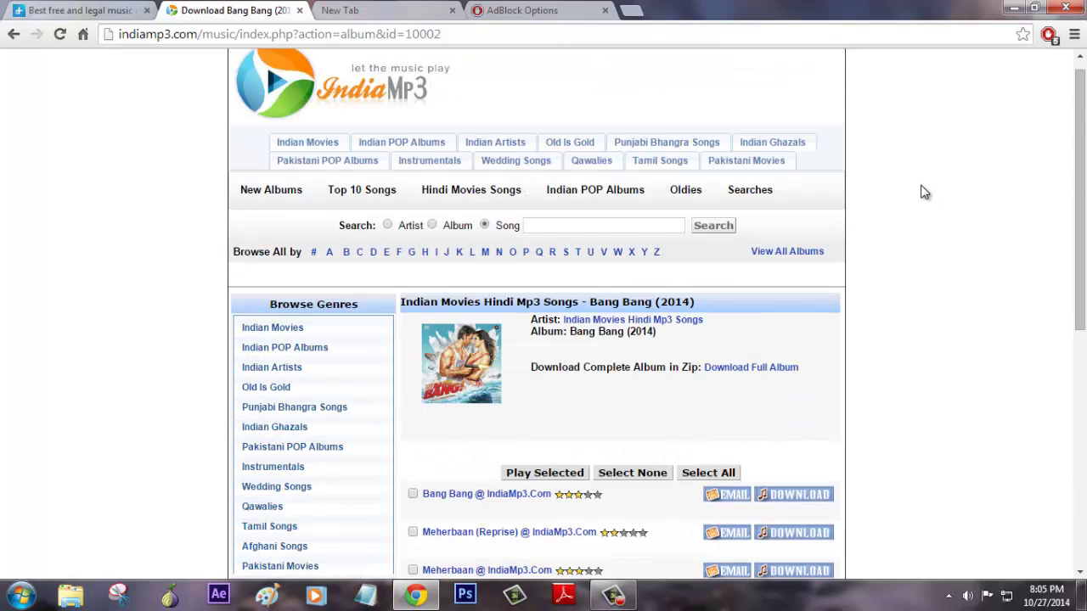
- Check AdBlock's menu, then open '50 Greatest Songs Of Indian Cinema Vol - 2' from Instrumentals
{"action": "left_click", "coordinate": [1049, 34]}
{"action": "left_click", "coordinate": [679, 98]}
{"action": "left_click", "coordinate": [1048, 39]}
{"action": "left_click", "coordinate": [175, 255]}
{"action": "left_click", "coordinate": [407, 162]}
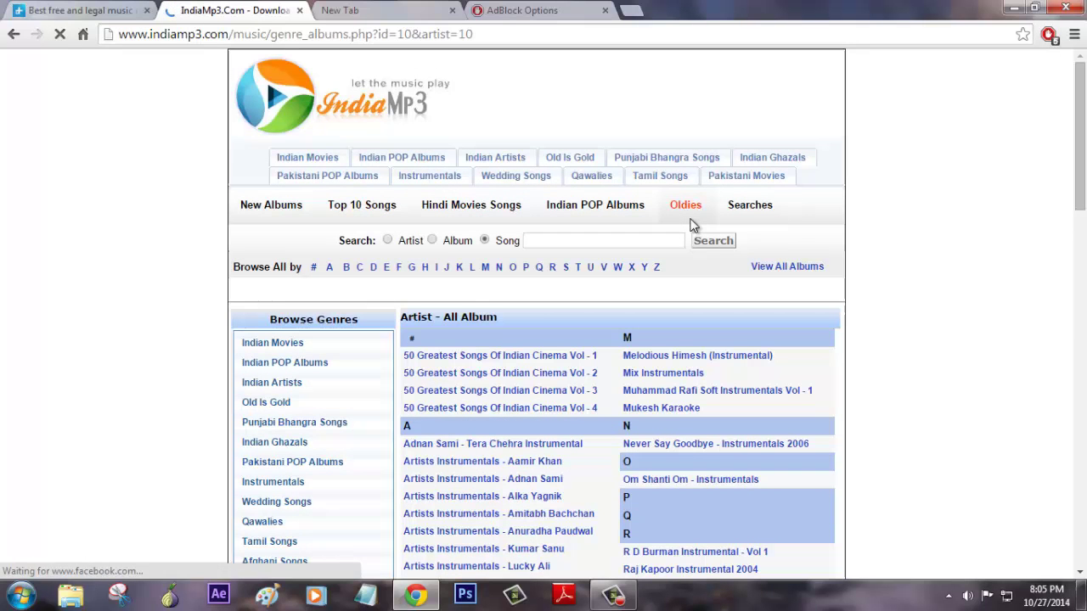
{"action": "left_click", "coordinate": [500, 373]}
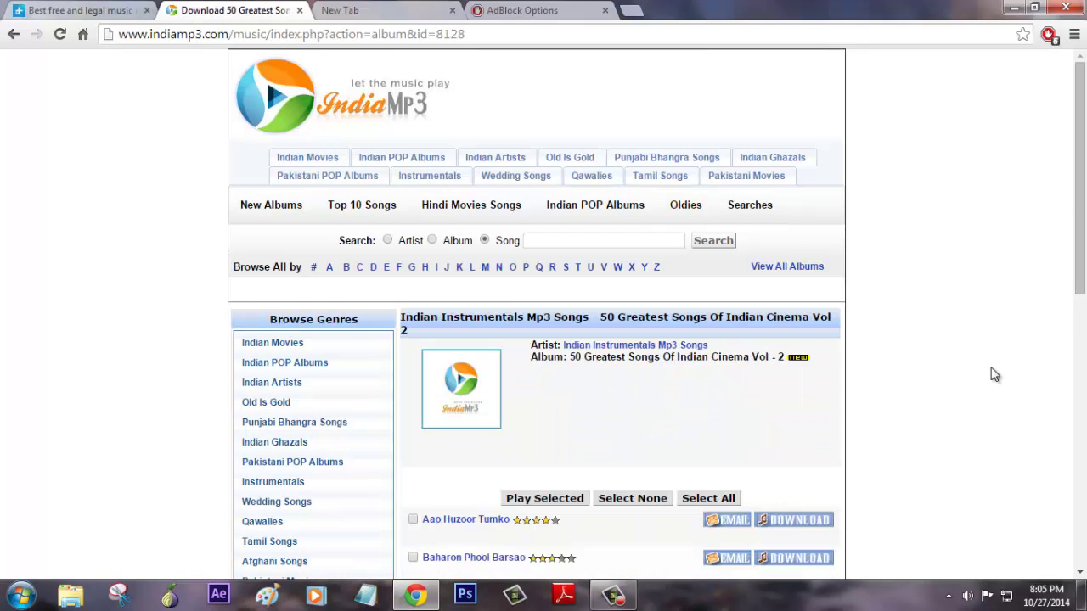